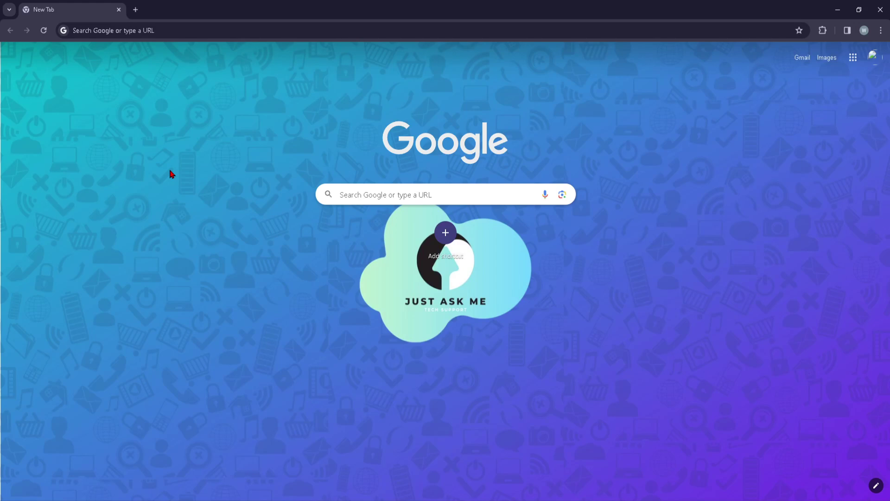
- Search Google for 'alaska airlines', open alaskaair.com, and follow its footer 'Get the app' link
left_click(197, 30)
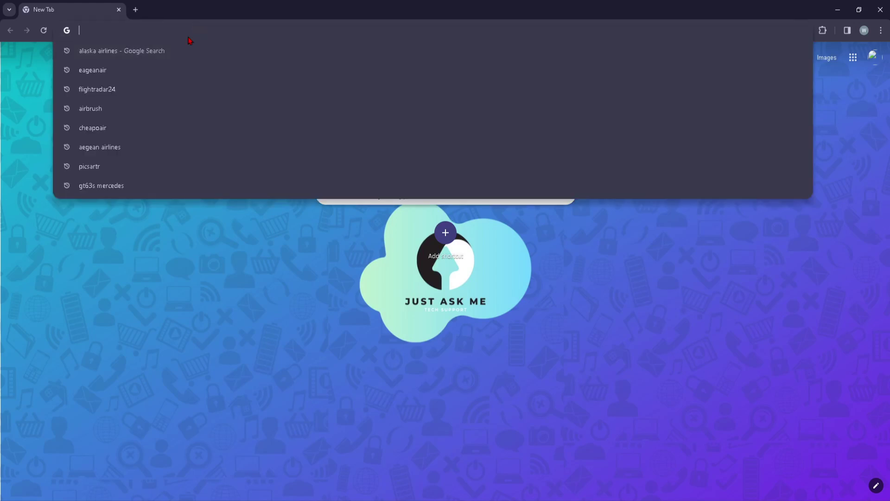
left_click(174, 54)
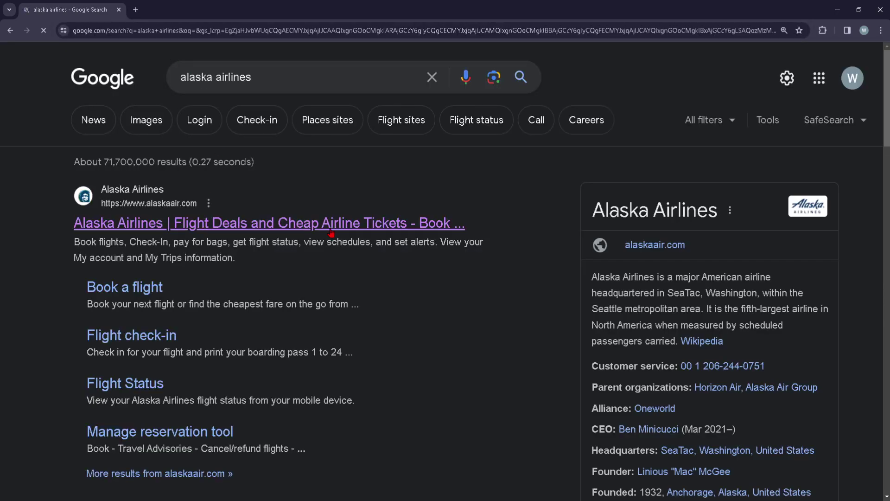
left_click(206, 224)
scroll(445, 251, "down", 15)
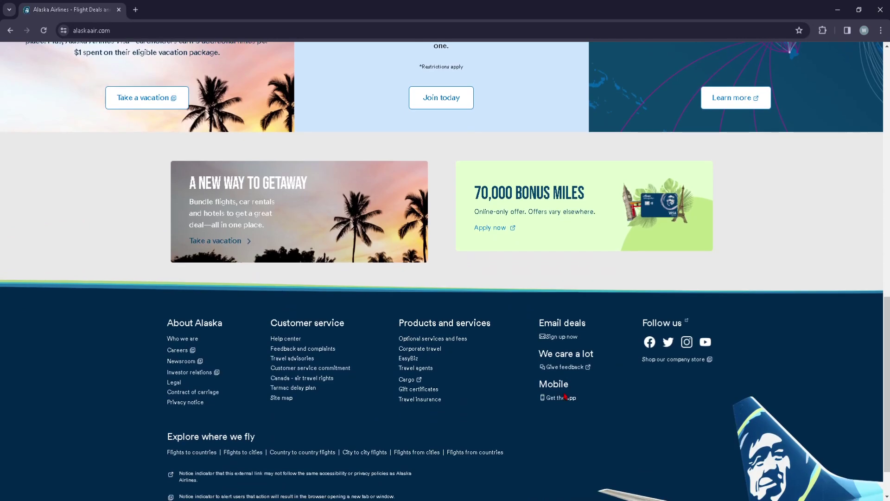
left_click(560, 402)
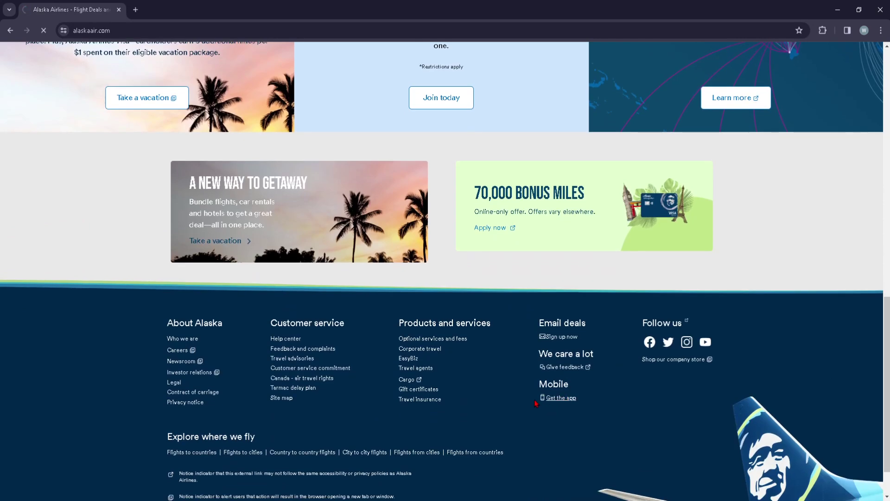